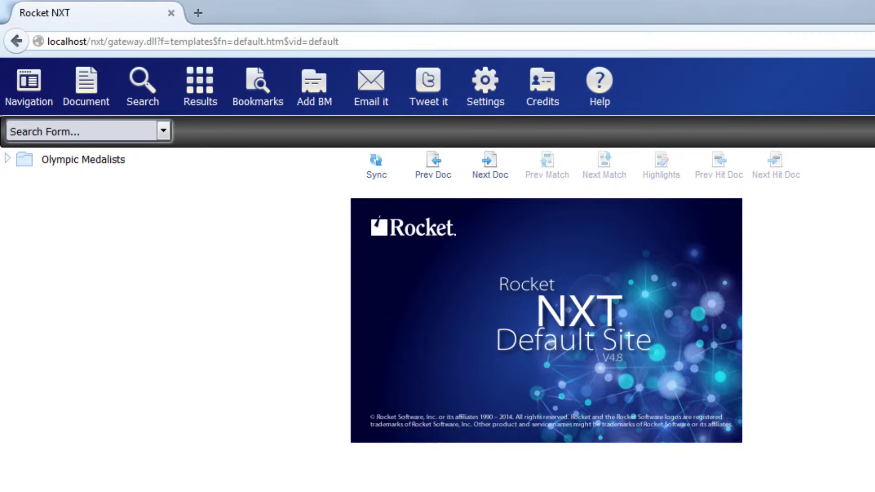
Expand the Olympic Medalists collection in the navigation tree to show its country folders
left_click(10, 159)
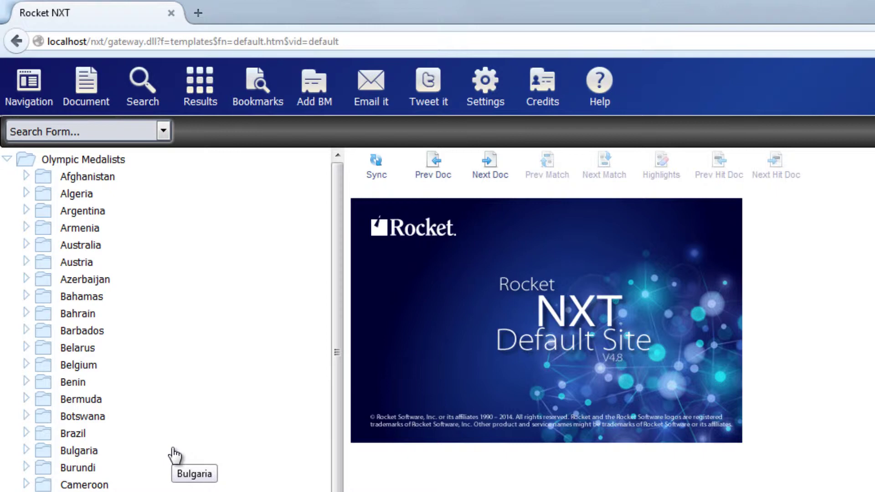
Run an Advanced Search for documents containing the word 'gold'
left_click(163, 132)
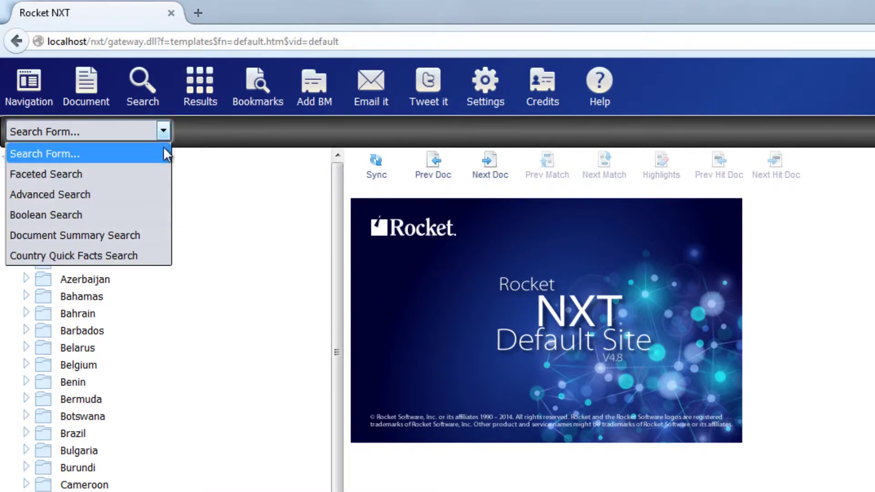
left_click(107, 196)
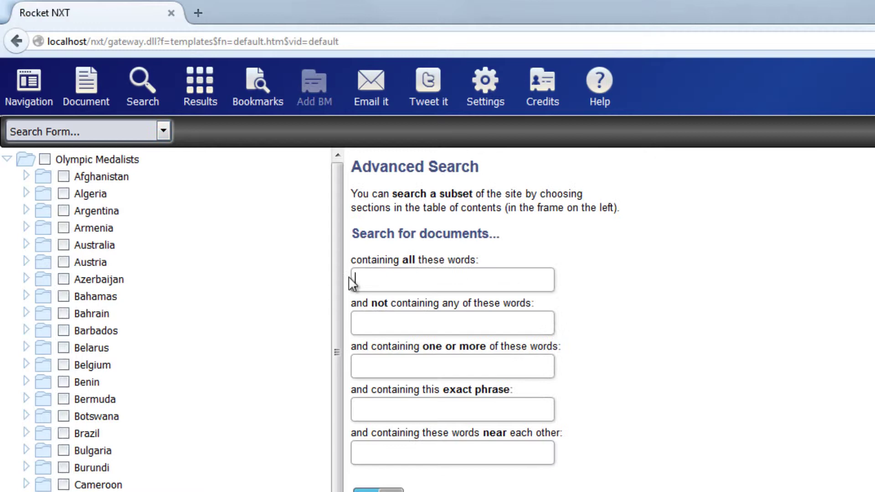
left_click(354, 279)
type("gold")
key("Return")
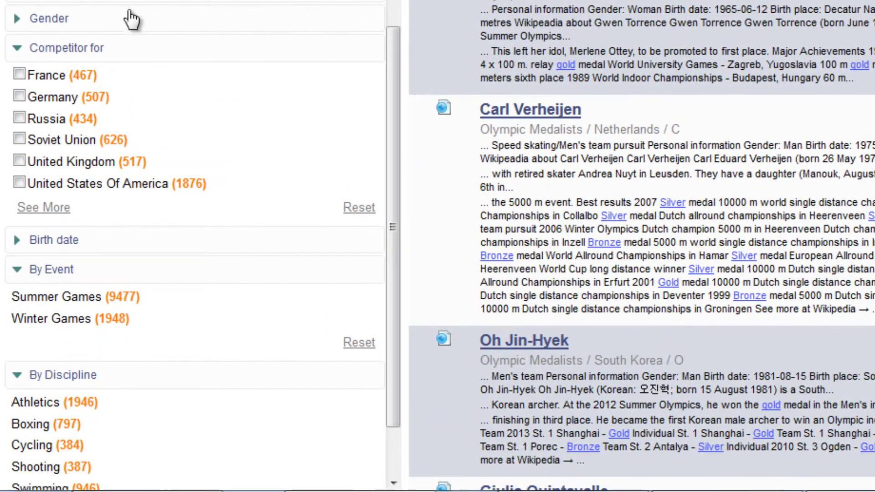
Expand the Competitor for list and tick Canada as the competitor country
scroll(154, 64, "up", 1)
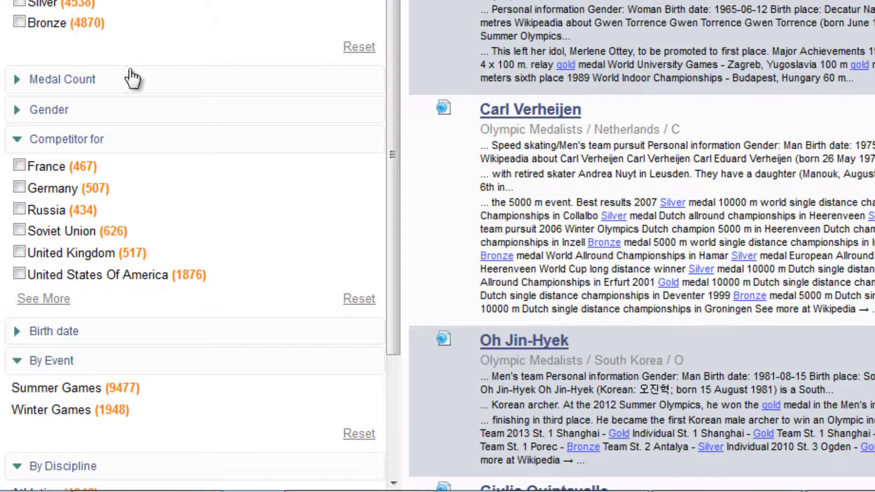
scroll(187, 95, "down", 3)
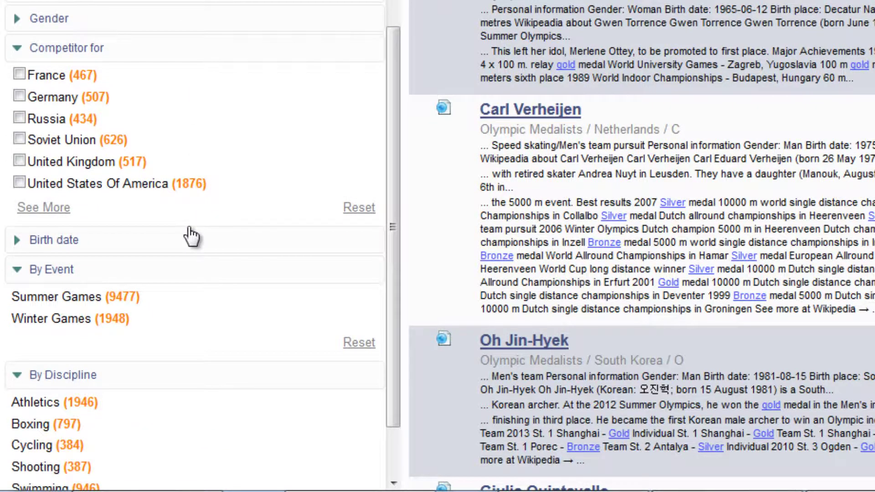
scroll(186, 196, "down", 2)
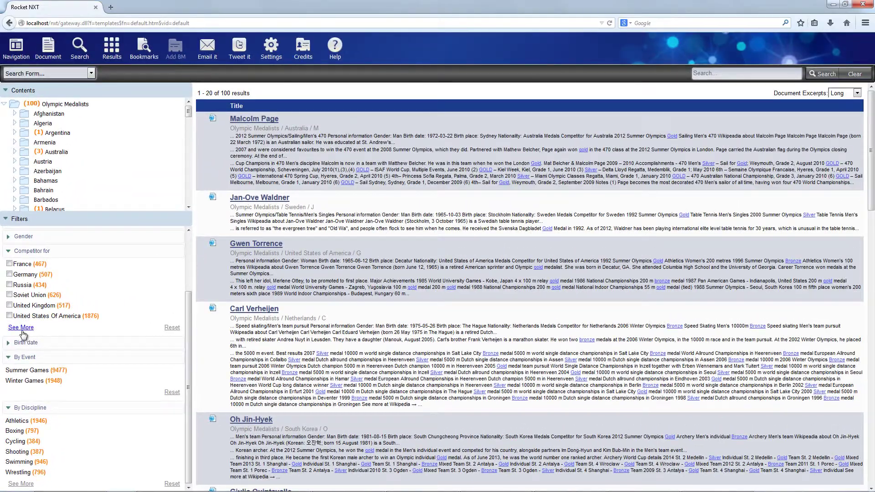
left_click(22, 328)
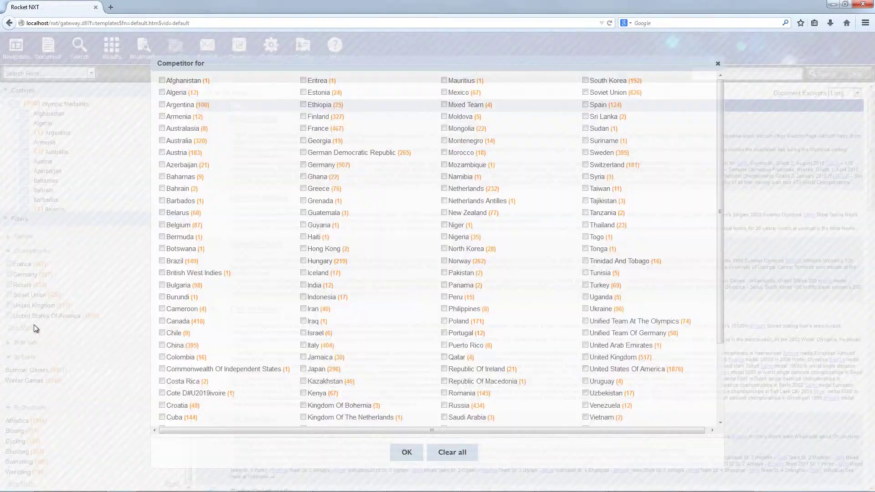
left_click(162, 321)
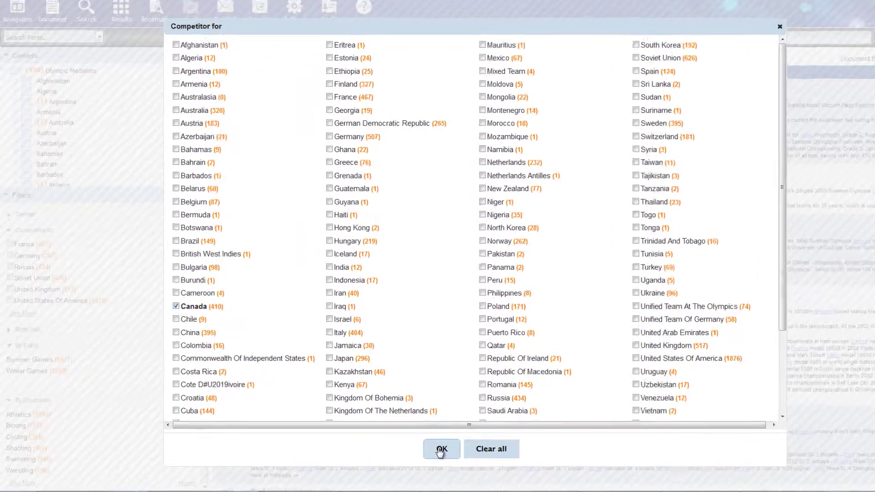
Apply the Canada filter and limit the results to the Winter Games
left_click(407, 452)
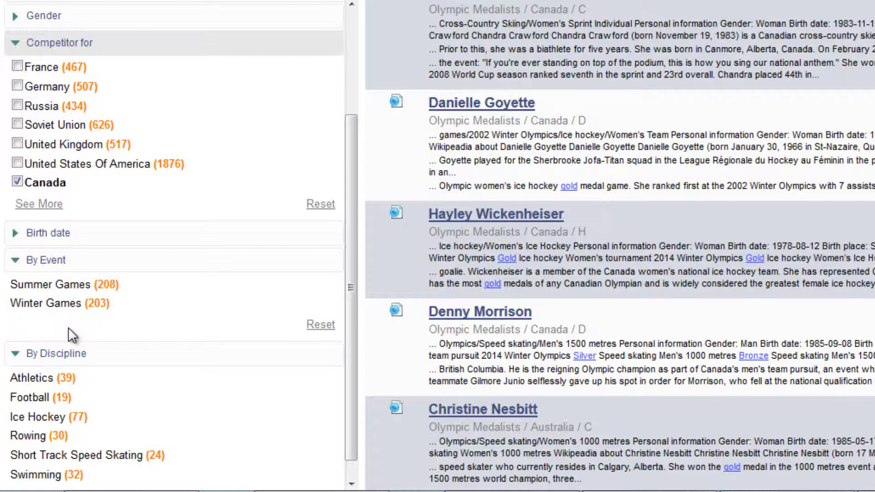
left_click(52, 306)
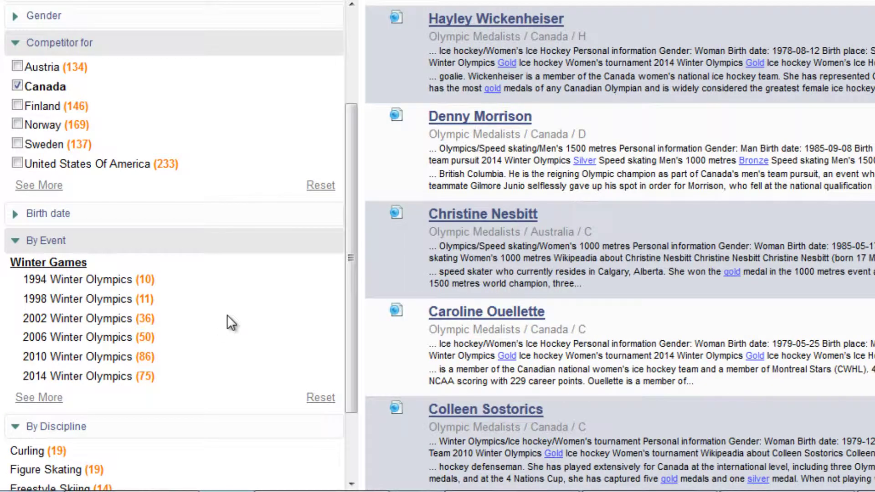
scroll(236, 308, "down", 1)
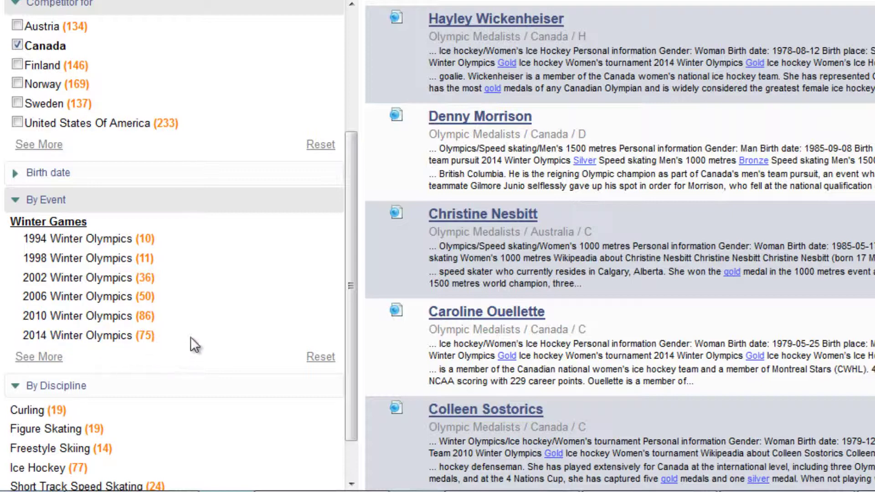
scroll(237, 206, "down", 2)
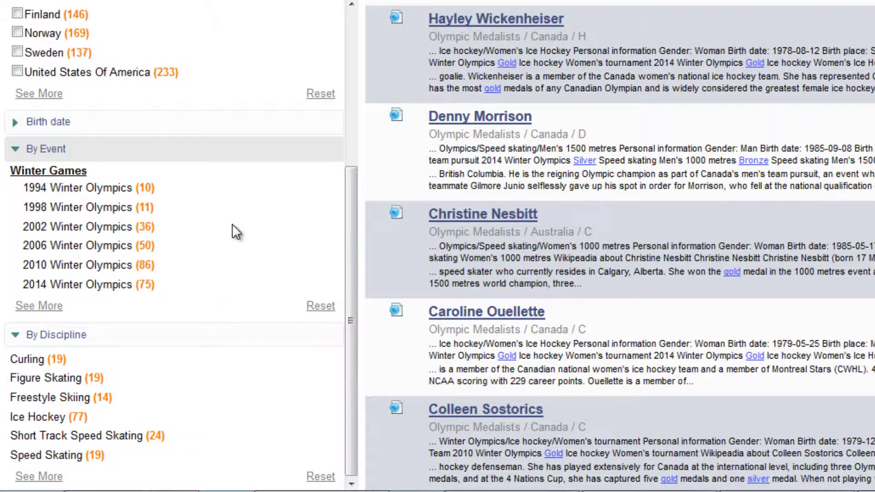
Show all winter disciplines under By Discipline for the Canadian gold results
left_click(57, 478)
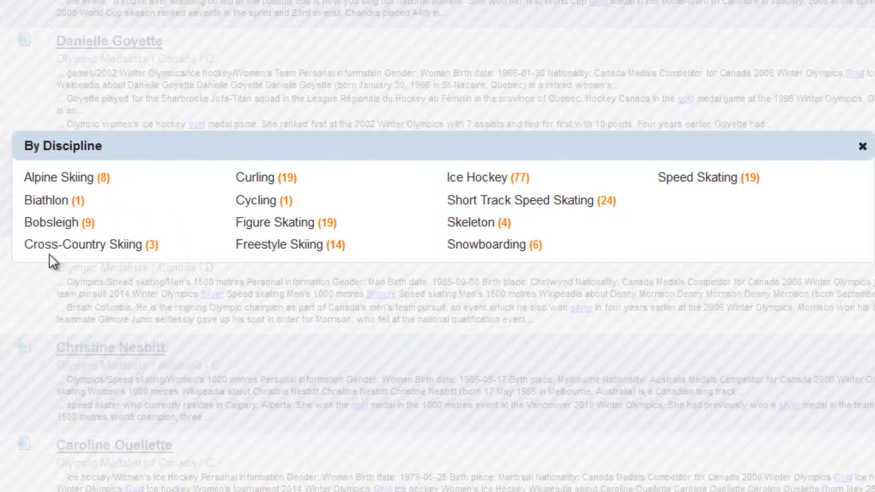
Filter to Biathlon, open Myriam Bedard's article and read its 1992 Olympics text
left_click(48, 204)
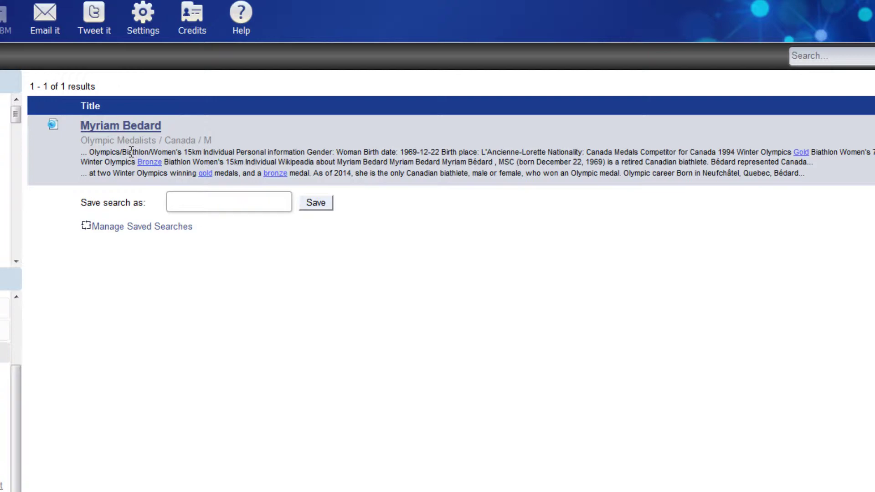
left_click(148, 126)
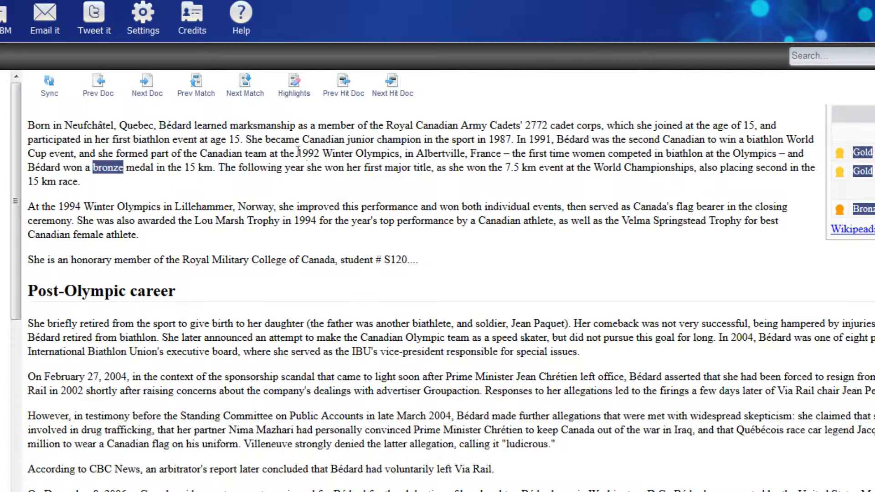
left_click_drag(297, 153, 382, 156)
left_click(383, 170)
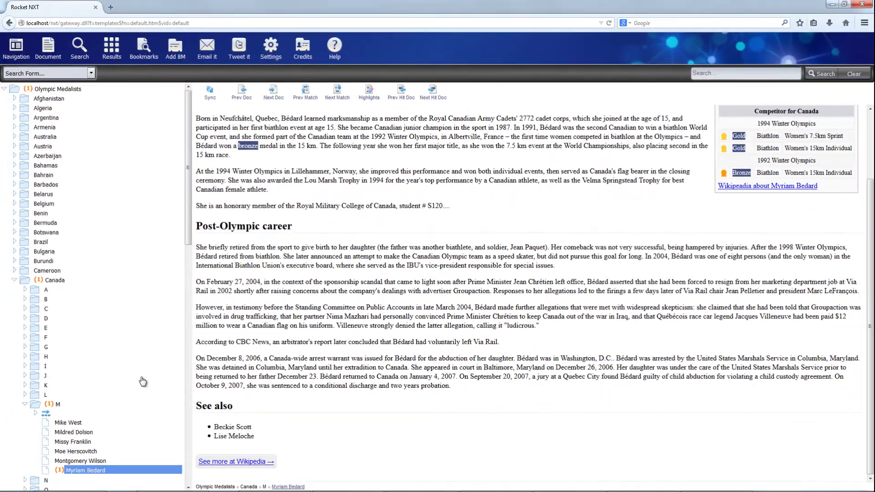
scroll(133, 305, "down", 2)
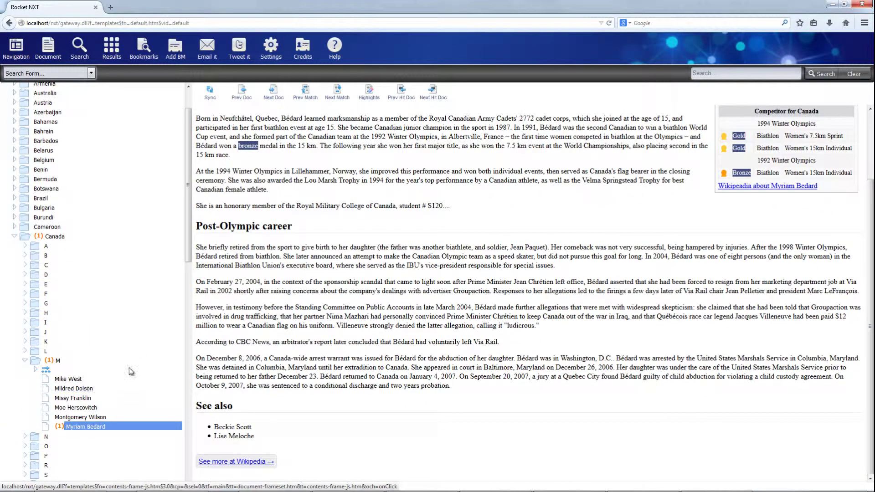